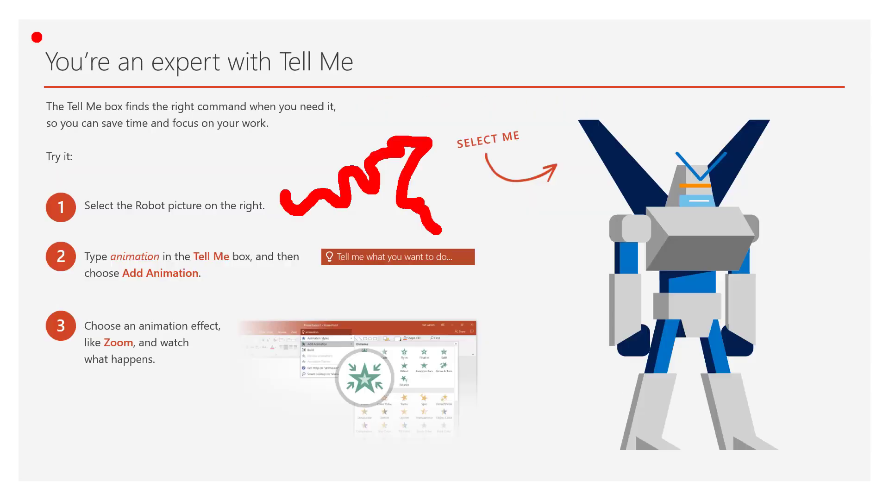
# Draw a red rectangle around the Tell Me slide's title in ZoomIt draw mode.
pyautogui.moveTo(37, 38); pyautogui.dragTo(373, 98)
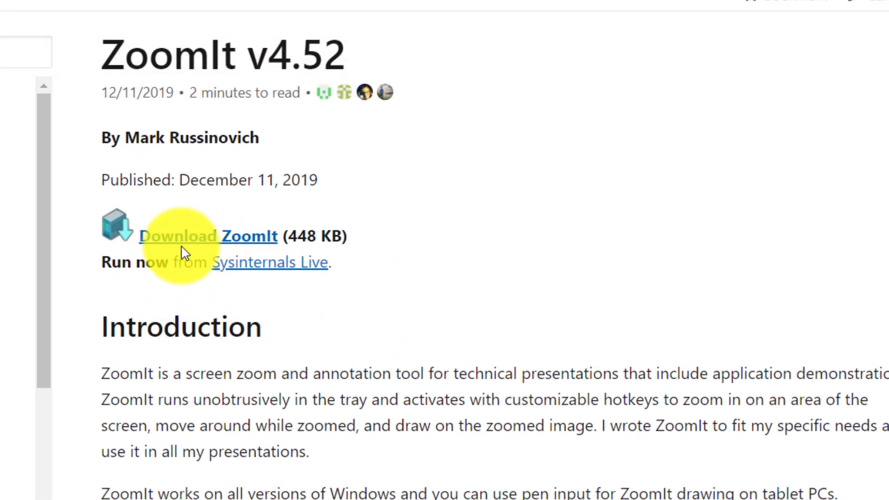
# Download ZoomIt.zip using the Download ZoomIt link on the v4.52 docs page.
pyautogui.click(298, 234)
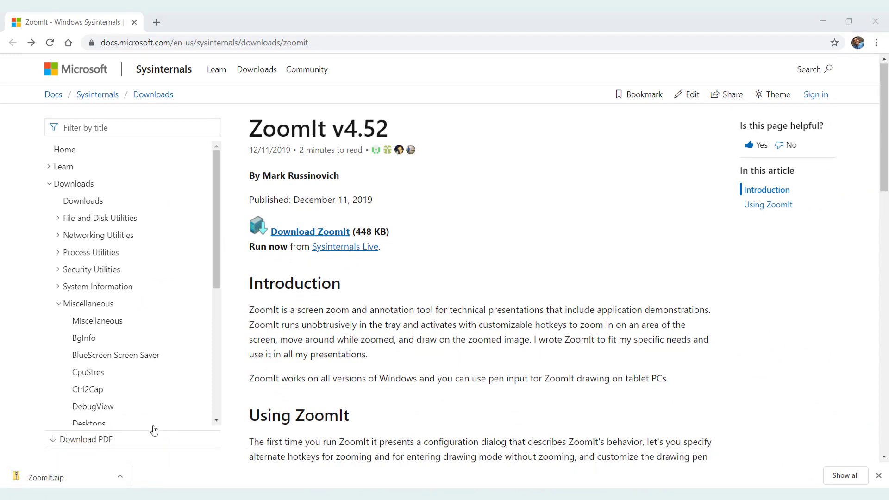
# Open ZoomIt.zip from the downloads bar and run ZoomIt.exe from the archive.
pyautogui.click(57, 480)
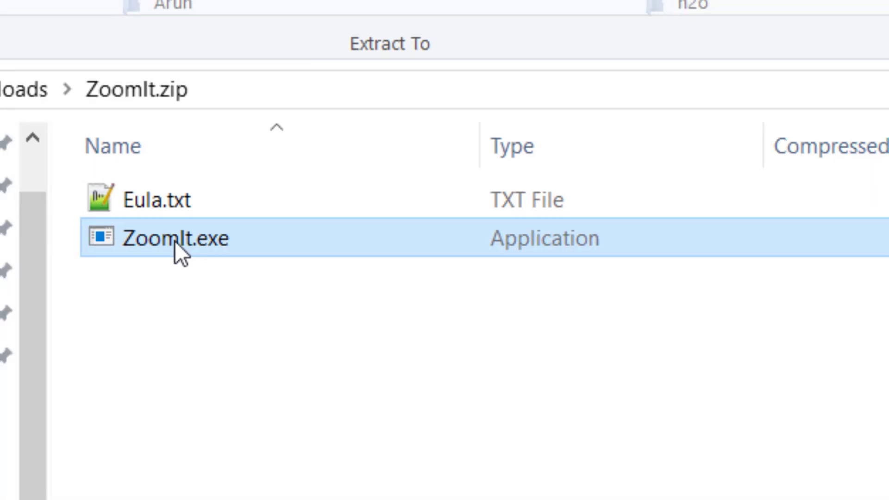
pyautogui.doubleClick(170, 259)
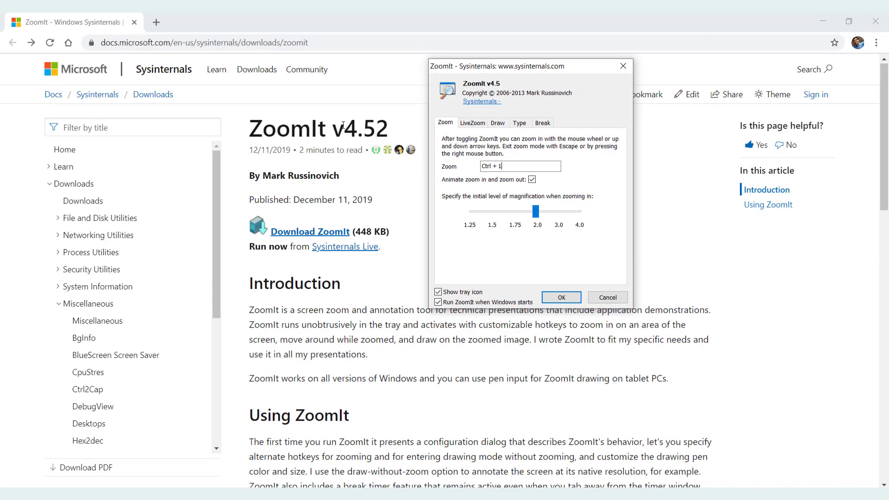
# Accept ZoomIt's defaults (Ctrl + 1 zoom, 2.0 magnification) and close the dialog with OK.
pyautogui.click(562, 299)
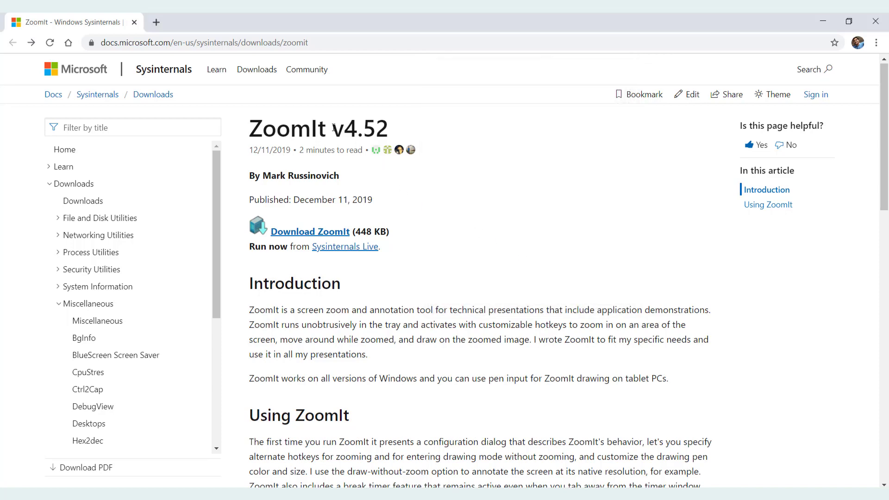
pyautogui.hotkey('ctrl', '1')
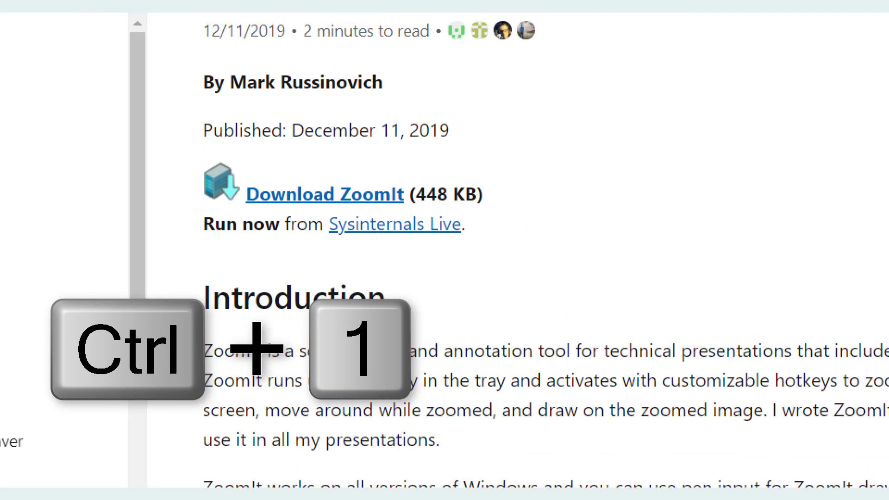
pyautogui.press('Escape')
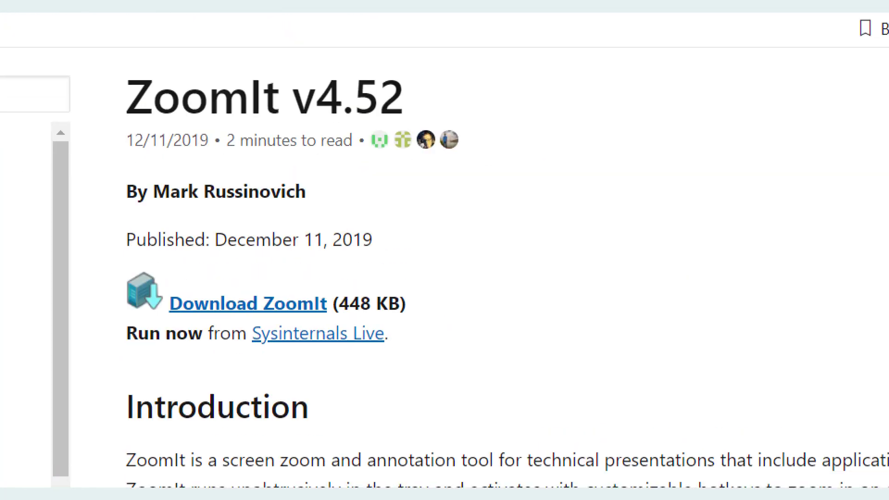
pyautogui.hotkey('ctrl', '1')
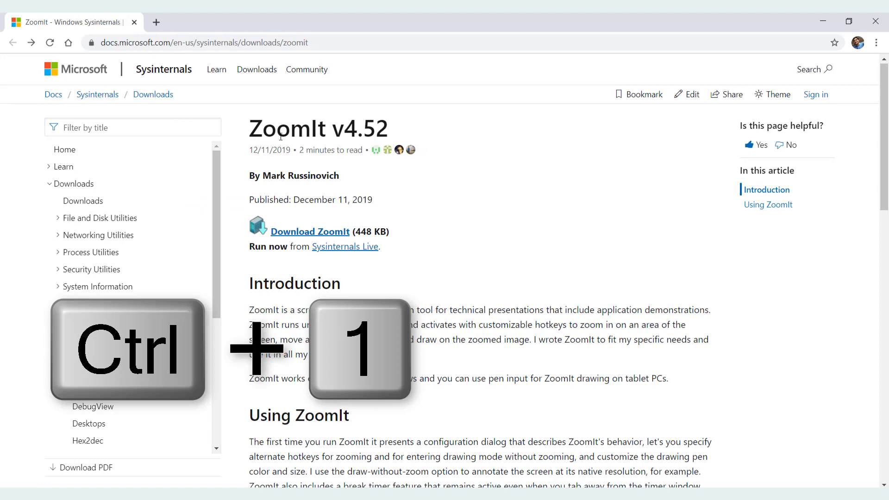
pyautogui.hotkey('ctrl', '1')
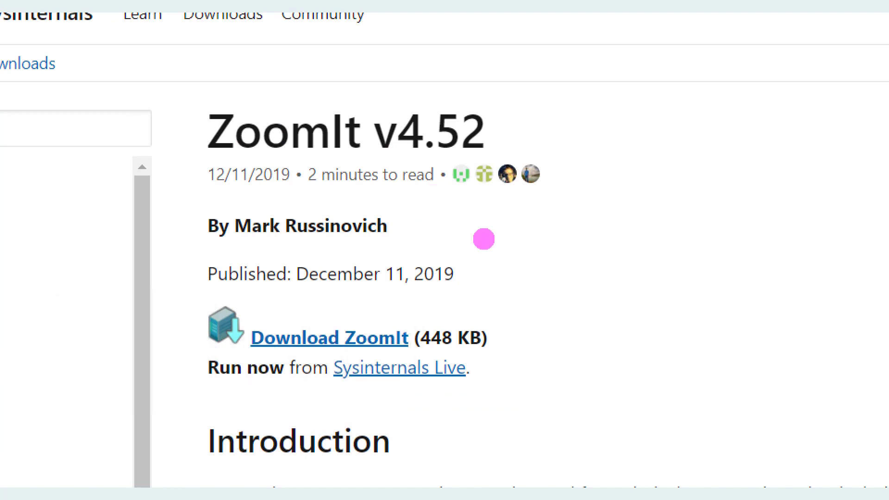
pyautogui.press('Escape')
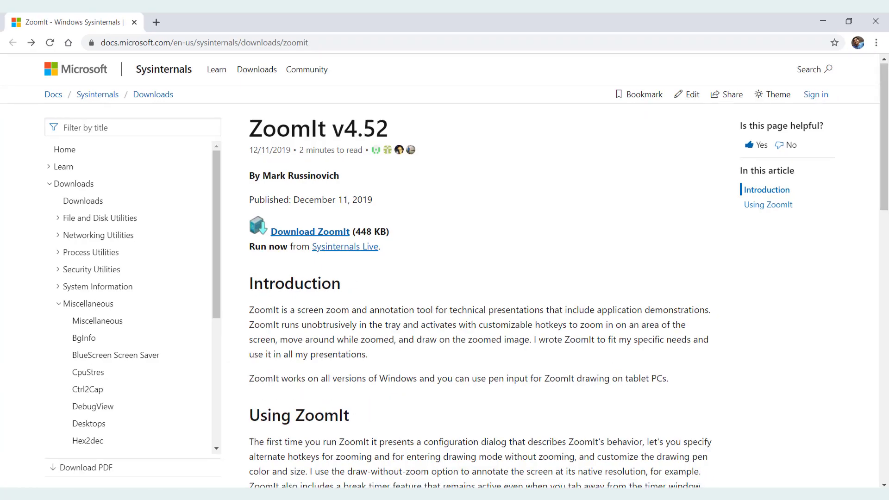
pyautogui.rightClick(723, 494)
pyautogui.click(746, 446)
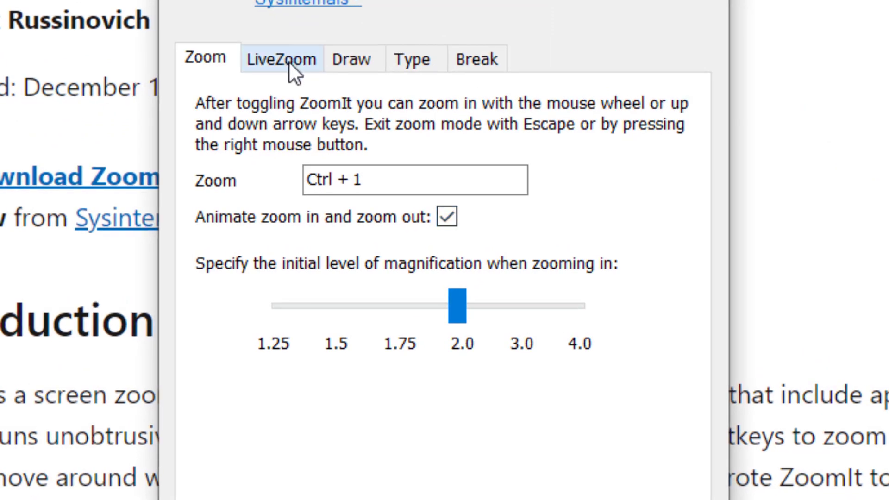
pyautogui.click(291, 63)
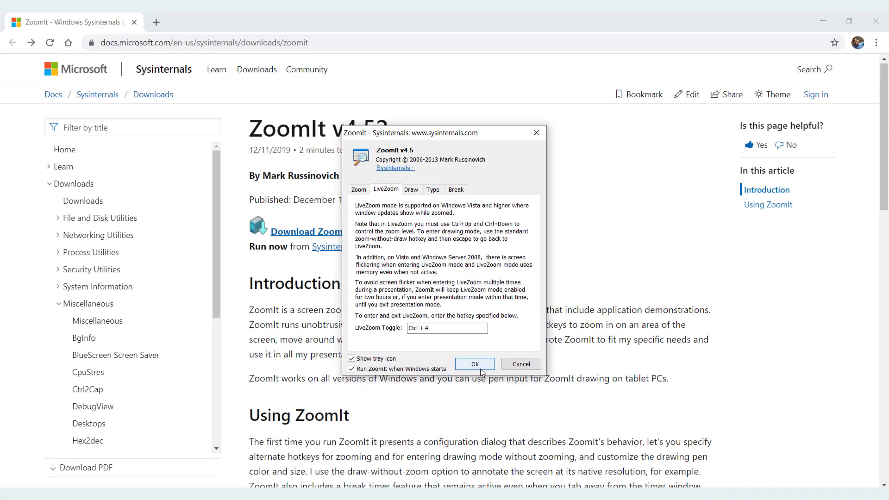
pyautogui.click(519, 362)
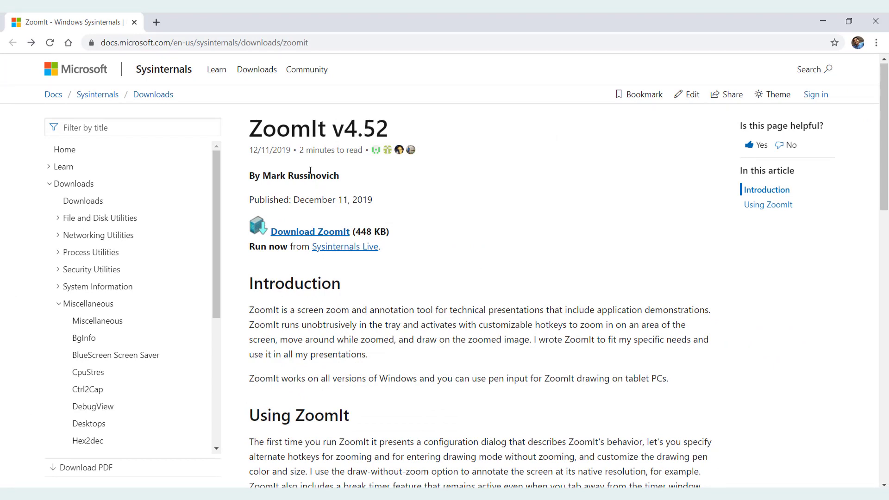
# Use Ctrl+4 LiveZoom to place the cursor in the address bar, then compare Ctrl+1 static zoom.
pyautogui.hotkey('ctrl', '4')
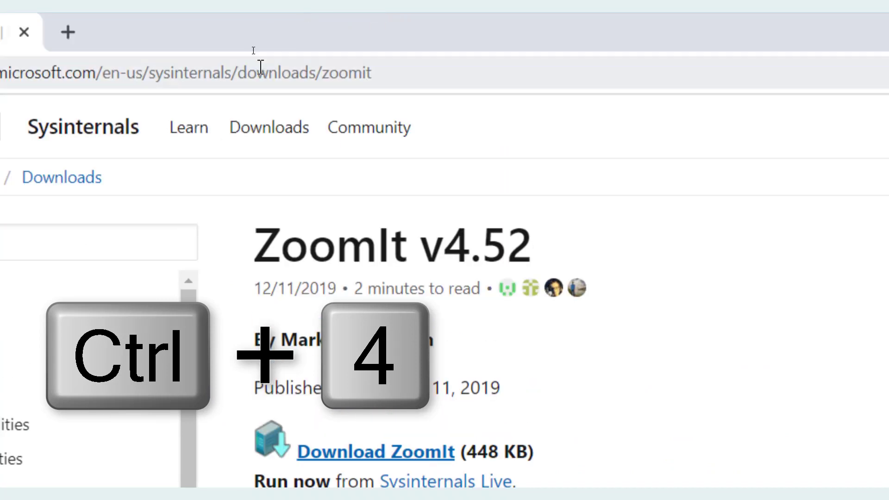
pyautogui.click(429, 76)
pyautogui.click(423, 70)
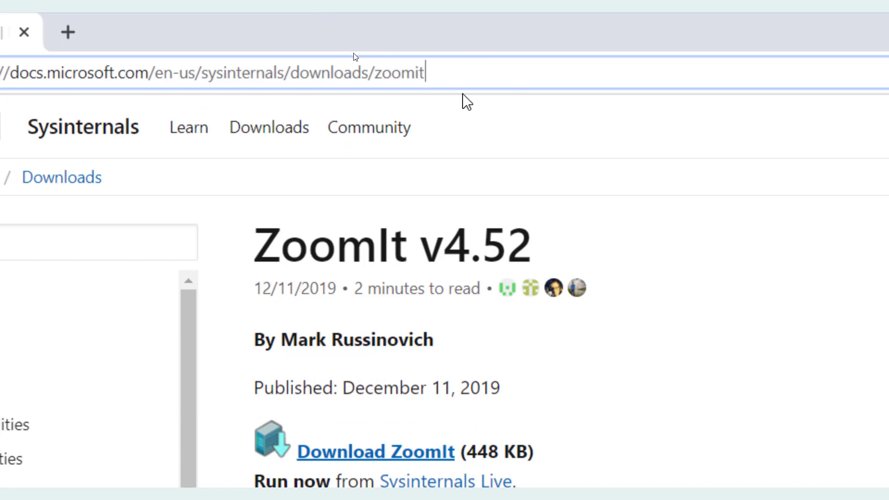
pyautogui.hotkey('ctrl', '4')
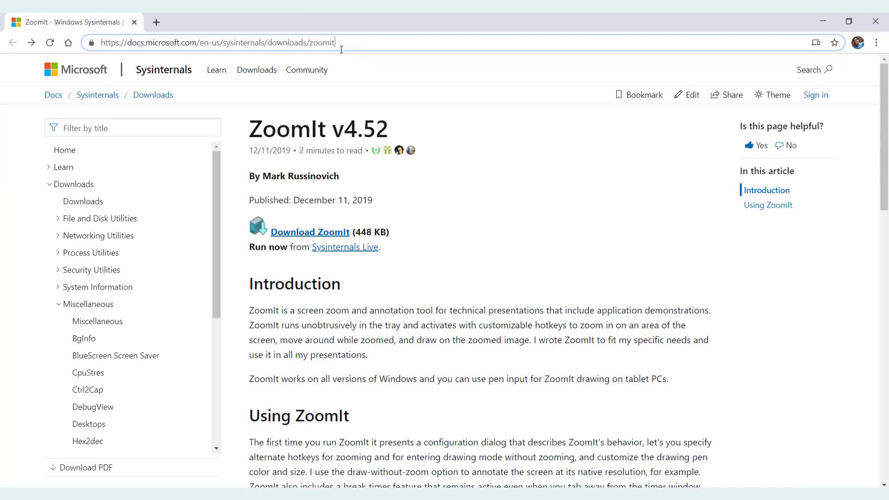
pyautogui.hotkey('ctrl', '1')
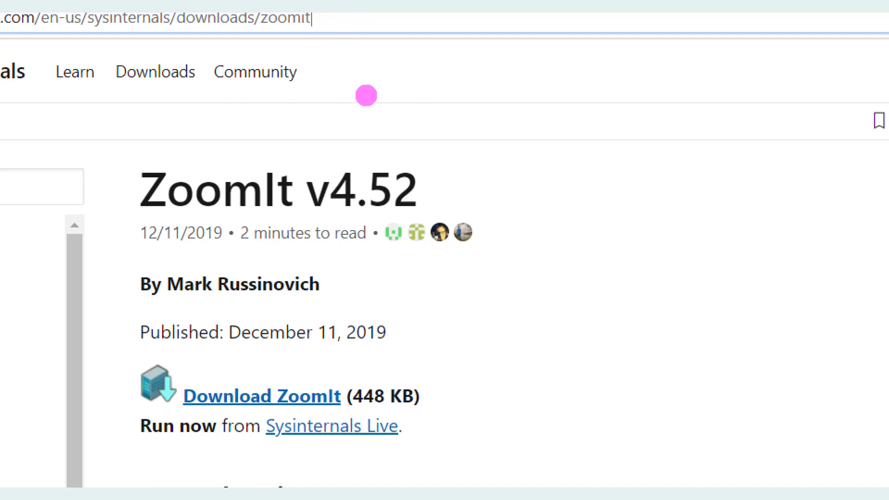
pyautogui.press('Escape')
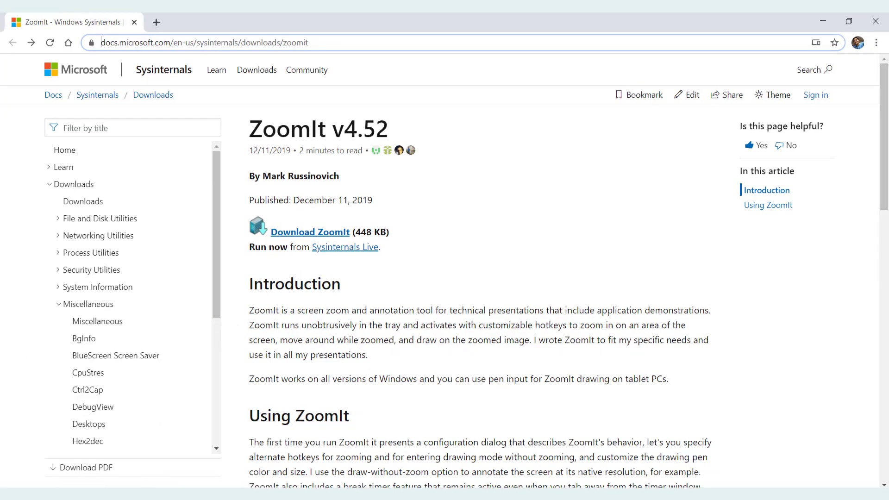
# Under LiveZoom, append 'lasdkjf;ll' to the address and briefly select part of the page title.
pyautogui.hotkey('ctrl', '4')
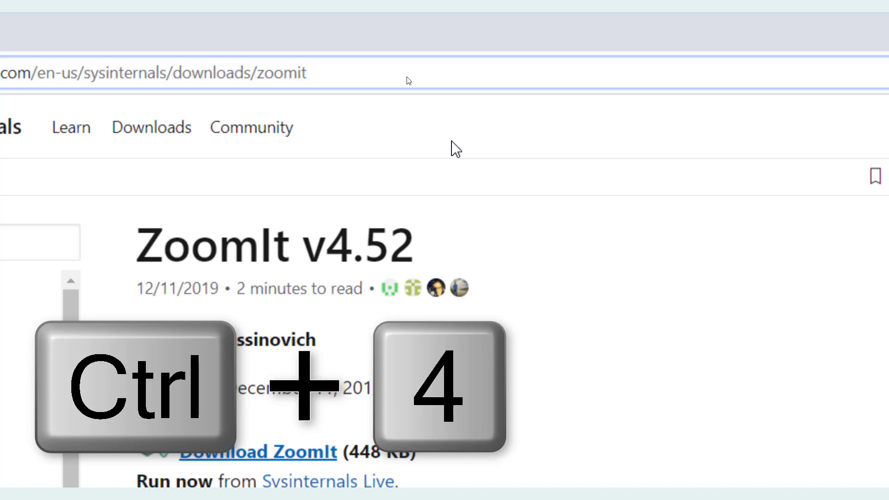
pyautogui.write('lasdkjf;ll')
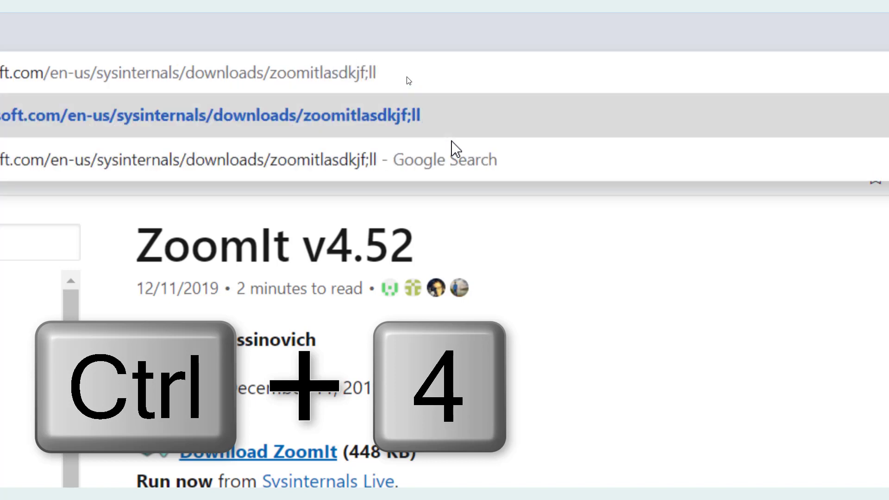
pyautogui.moveTo(220, 236); pyautogui.dragTo(425, 231)
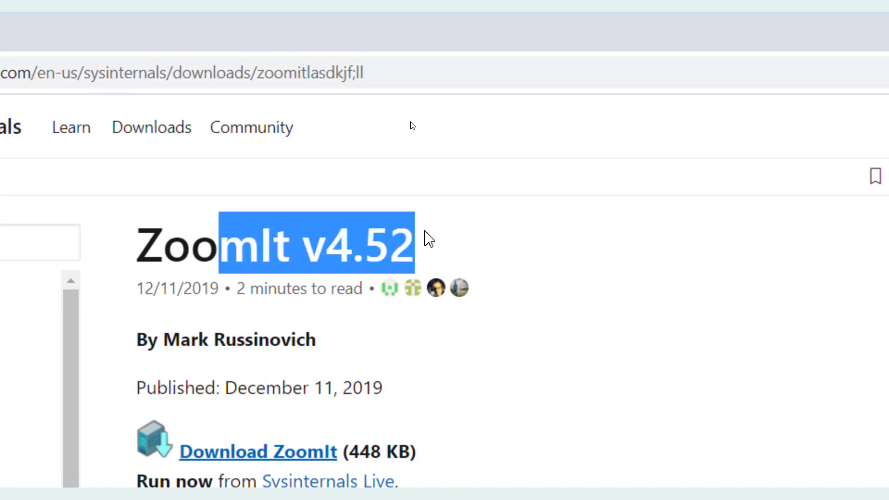
pyautogui.click(298, 238)
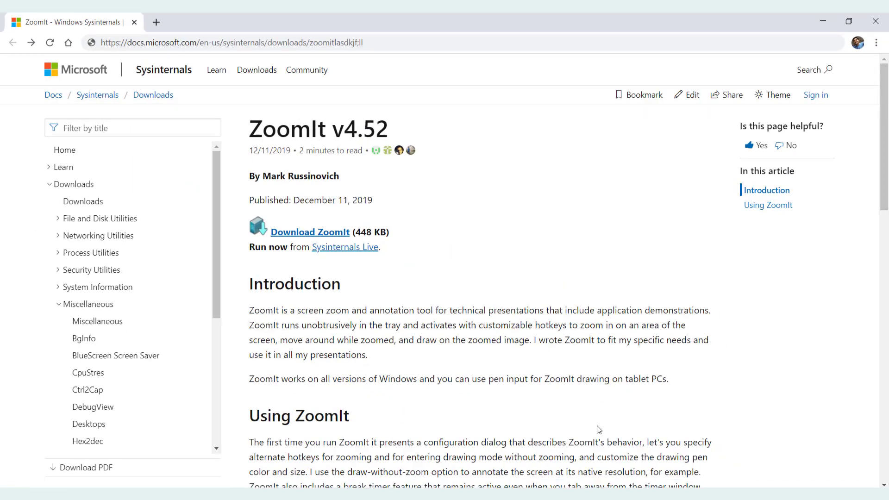
# Review the Draw tab in ZoomIt's options, then start drawing without zoom using Ctrl+2.
pyautogui.rightClick(718, 487)
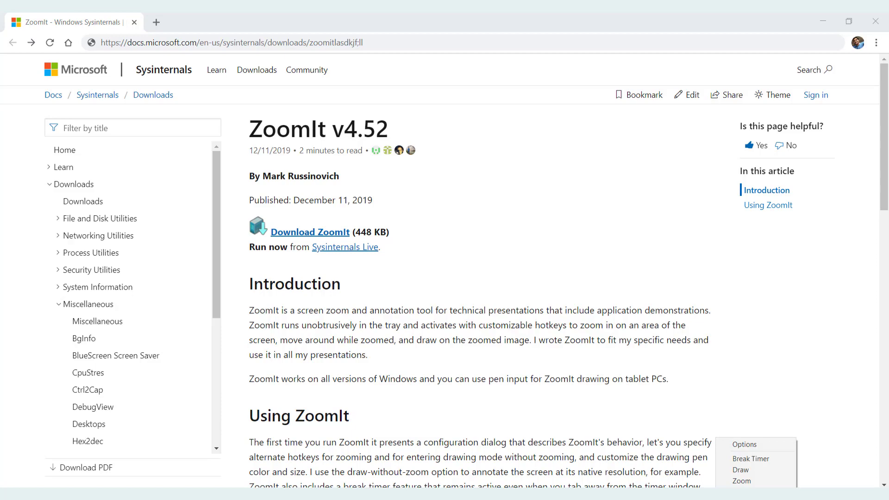
pyautogui.click(742, 443)
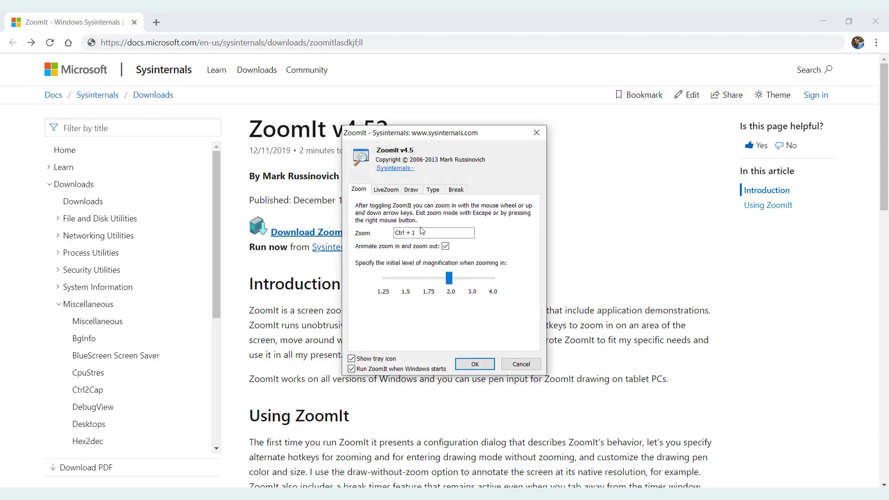
pyautogui.click(411, 190)
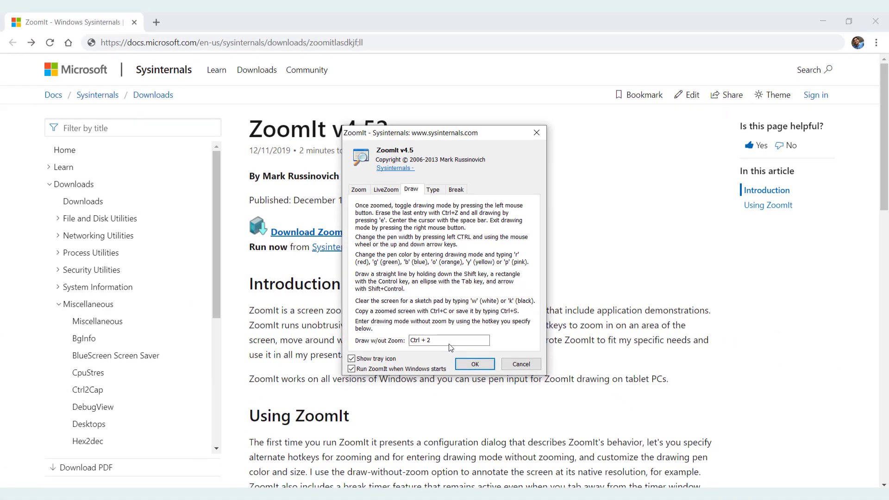
pyautogui.click(475, 364)
pyautogui.hotkey('ctrl', '2')
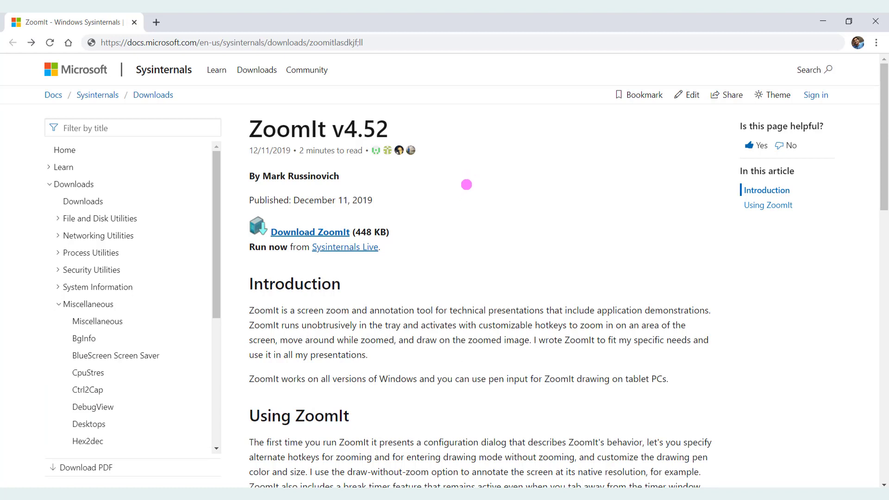
# Scribble freehand pink strokes across the page header, then clear them.
pyautogui.moveTo(440, 190)
pyautogui.mouseDown()
pyautogui.moveTo(563, 181)
pyautogui.moveTo(371, 217)
pyautogui.moveTo(495, 211)
pyautogui.mouseUp()
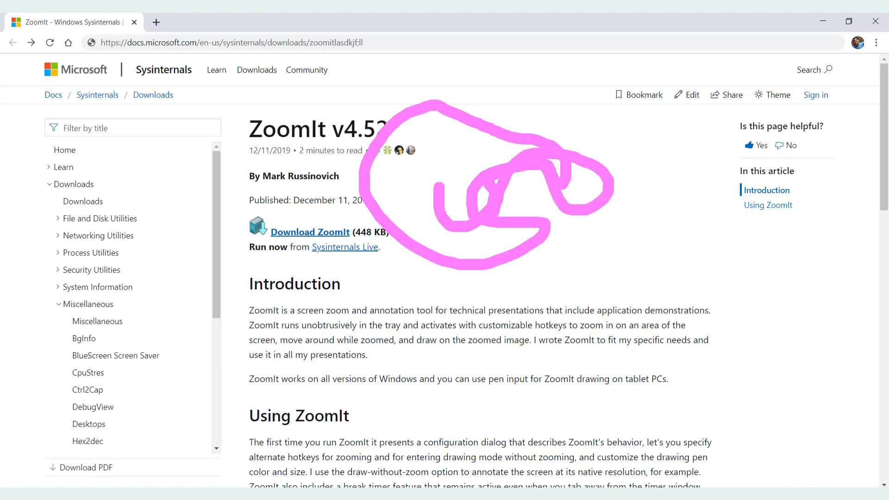
pyautogui.moveTo(294, 158)
pyautogui.mouseDown()
pyautogui.moveTo(258, 218)
pyautogui.moveTo(182, 194)
pyautogui.moveTo(393, 293)
pyautogui.moveTo(682, 188)
pyautogui.moveTo(667, 273)
pyautogui.moveTo(587, 332)
pyautogui.moveTo(451, 334)
pyautogui.mouseUp()
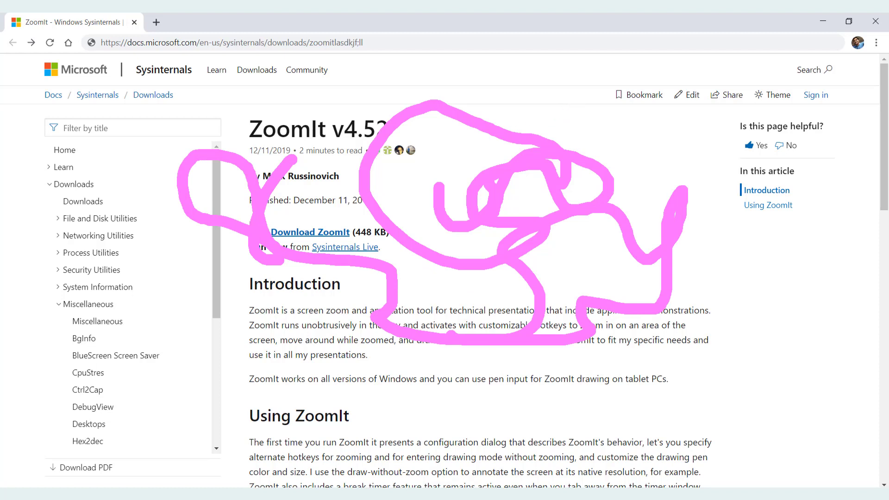
pyautogui.press('Escape')
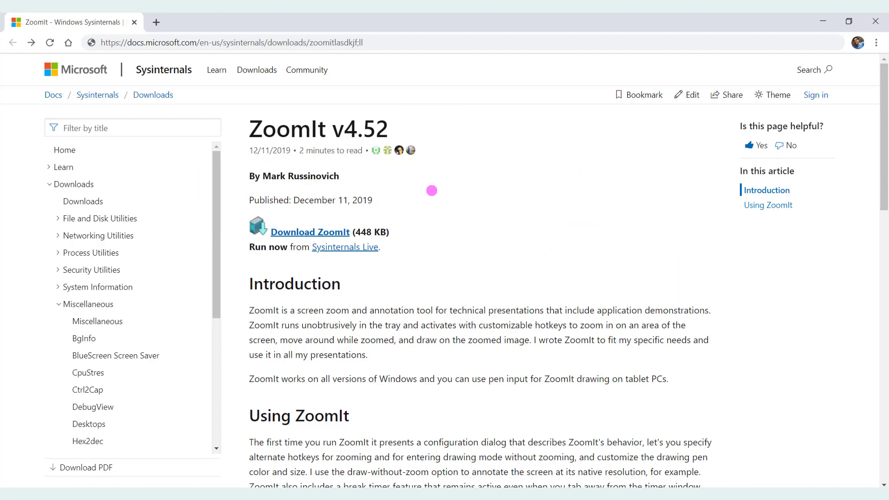
# Draw a pink wavy stroke by the date and ellipses around the Introduction and sidebar, then erase.
pyautogui.moveTo(438, 175)
pyautogui.mouseDown()
pyautogui.moveTo(558, 156)
pyautogui.moveTo(621, 190)
pyautogui.mouseUp()
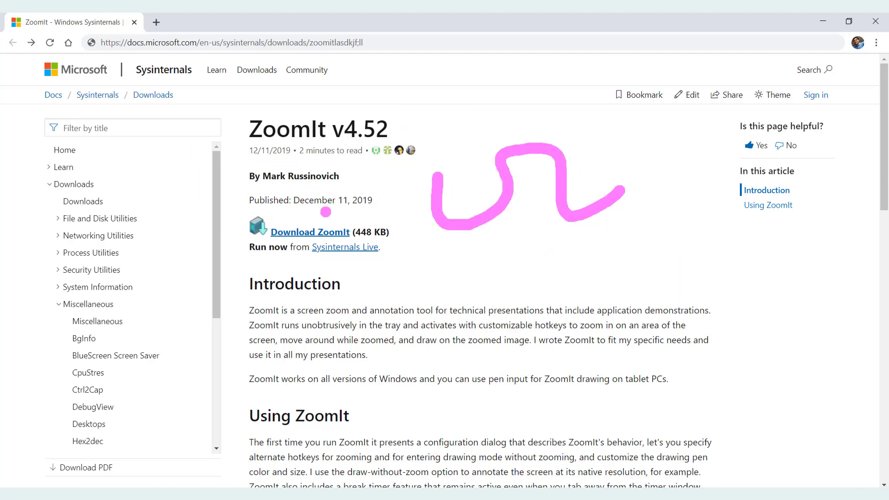
pyautogui.press('Tab')
pyautogui.moveTo(494, 243); pyautogui.dragTo(665, 412)
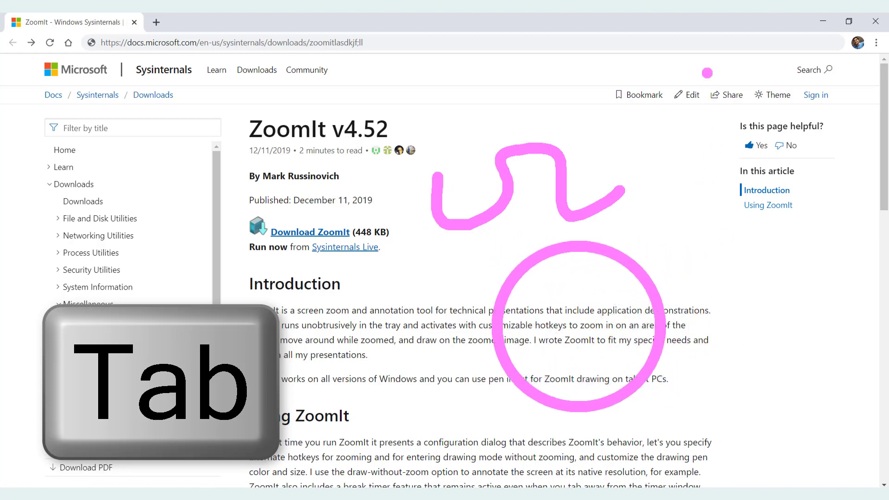
pyautogui.moveTo(702, 65); pyautogui.dragTo(861, 274)
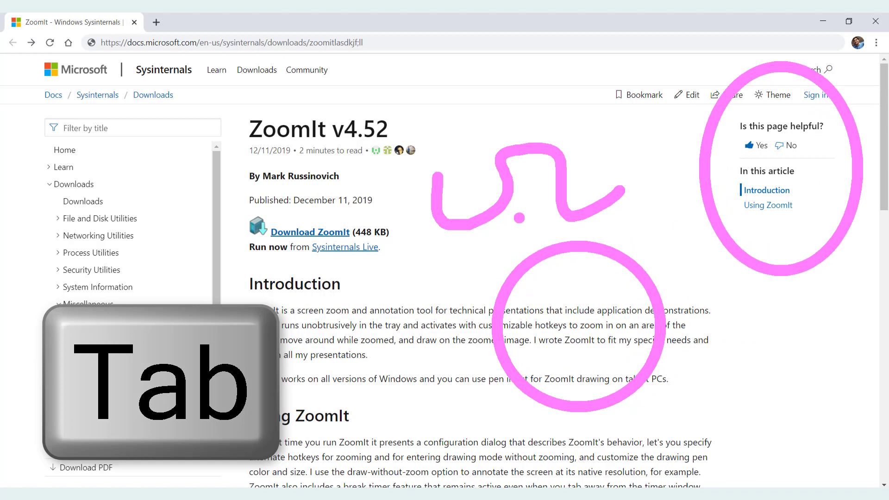
pyautogui.press('e')
# Draw a straight line by the byline, two arrows toward the title, and a right-side rectangle.
pyautogui.press('shift')
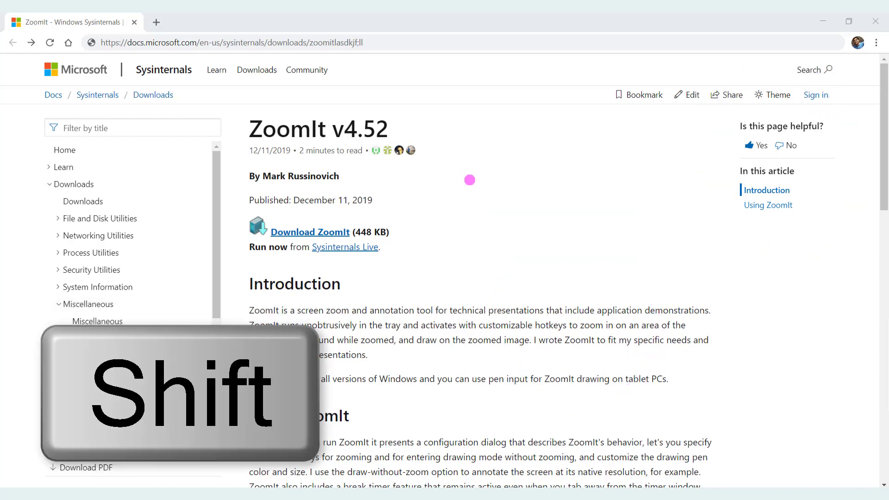
pyautogui.moveTo(470, 182)
pyautogui.mouseDown()
pyautogui.moveTo(556, 245)
pyautogui.moveTo(472, 120)
pyautogui.moveTo(533, 255)
pyautogui.moveTo(685, 199)
pyautogui.moveTo(709, 180)
pyautogui.mouseUp()
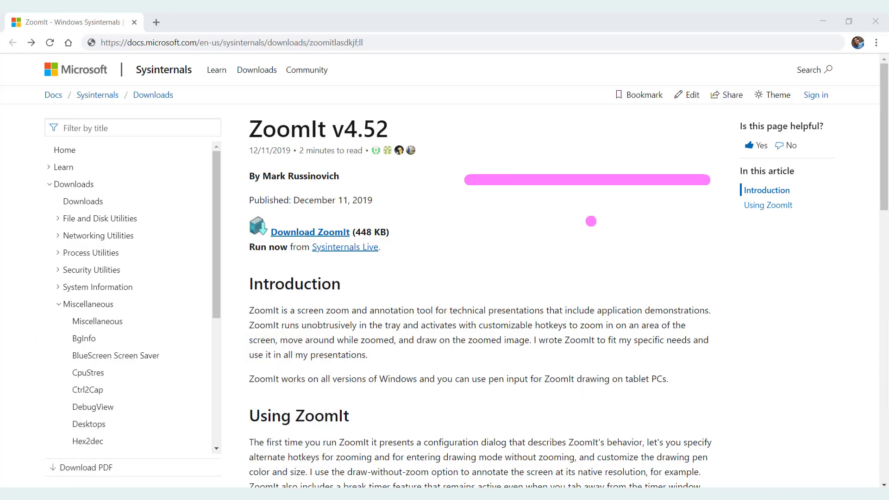
pyautogui.hotkey('ctrl', 'shift')
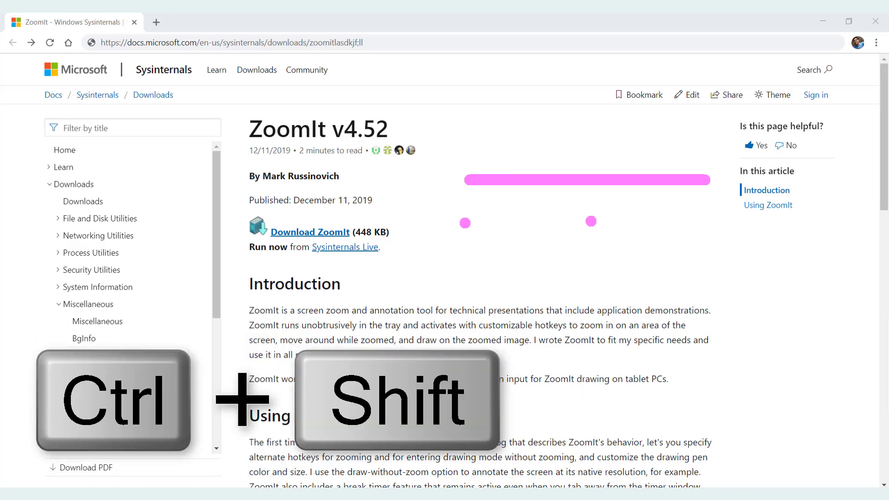
pyautogui.moveTo(465, 223); pyautogui.dragTo(638, 396)
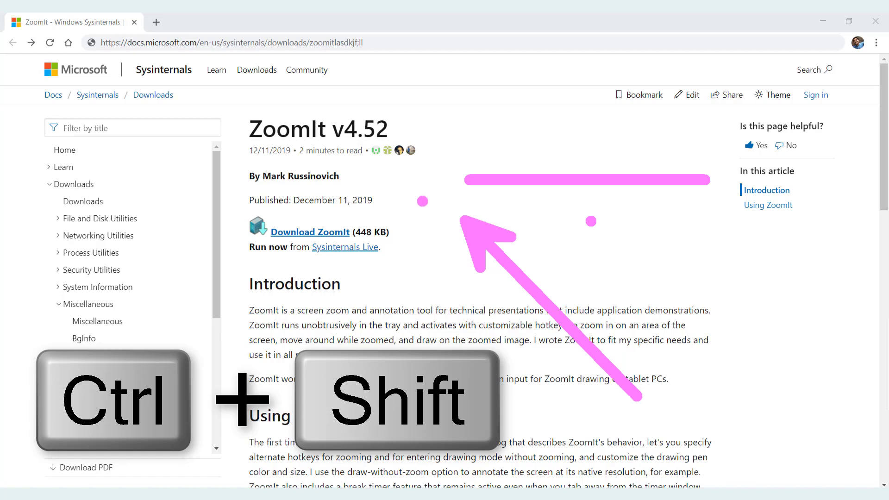
pyautogui.moveTo(375, 152); pyautogui.dragTo(433, 350)
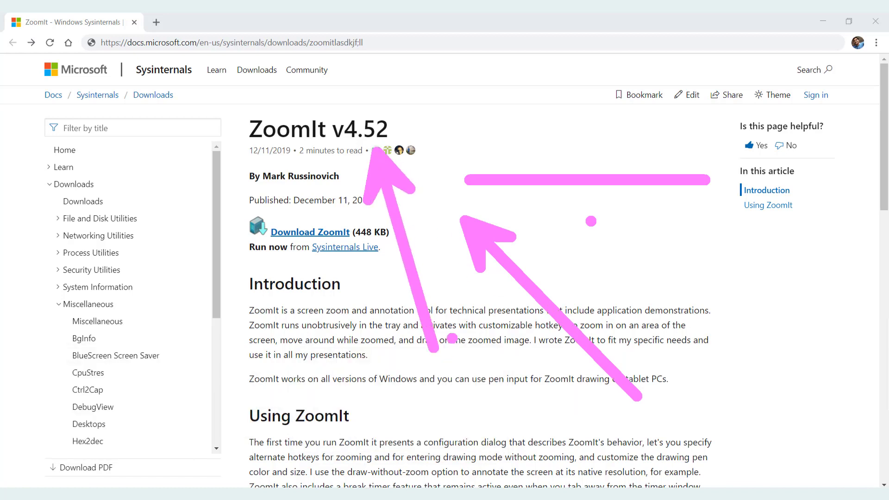
pyautogui.press('ctrl')
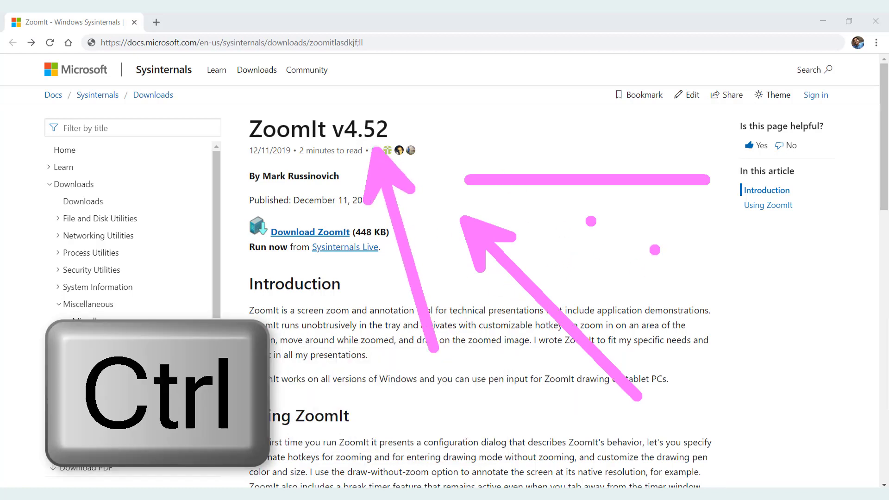
pyautogui.moveTo(649, 214)
pyautogui.mouseDown()
pyautogui.moveTo(699, 268)
pyautogui.moveTo(745, 347)
pyautogui.moveTo(784, 308)
pyautogui.moveTo(681, 329)
pyautogui.moveTo(816, 324)
pyautogui.moveTo(819, 400)
pyautogui.mouseUp()
# Erase the pink markup, zoom on the right sidebar and back, then draw and clear a checkmark.
pyautogui.press('e')
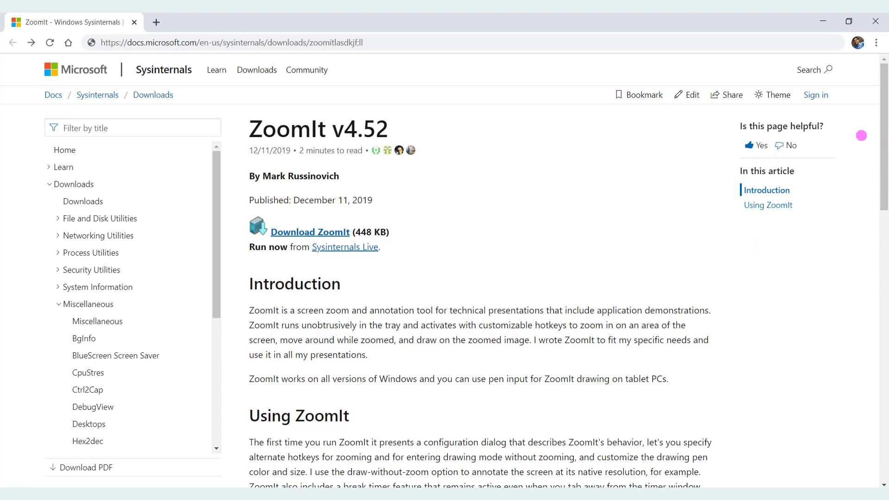
pyautogui.hotkey('ctrl', '1')
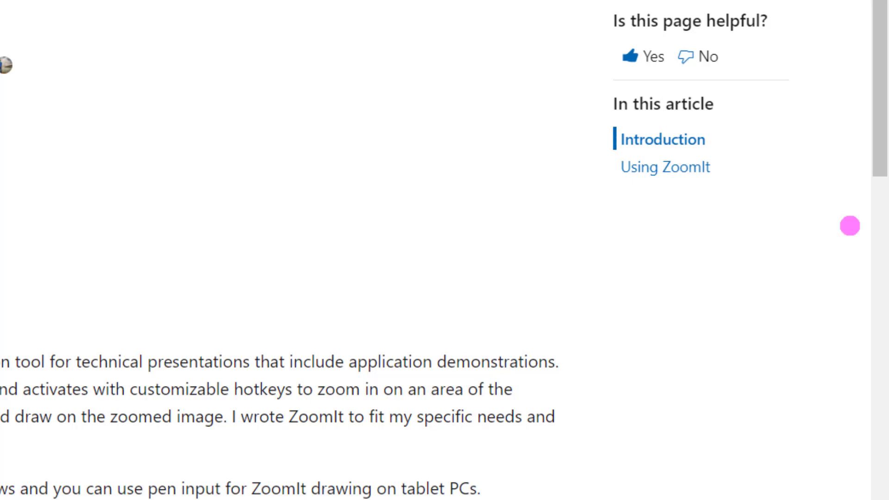
pyautogui.press('Escape')
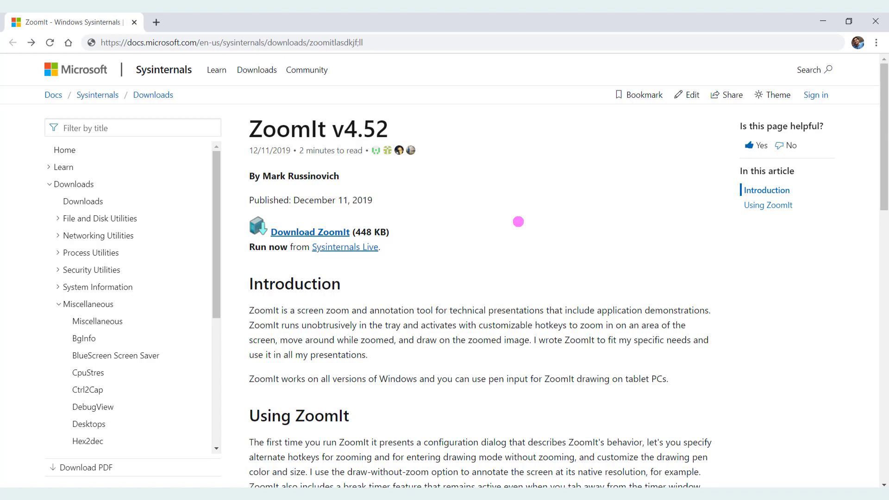
pyautogui.moveTo(418, 196); pyautogui.dragTo(617, 126)
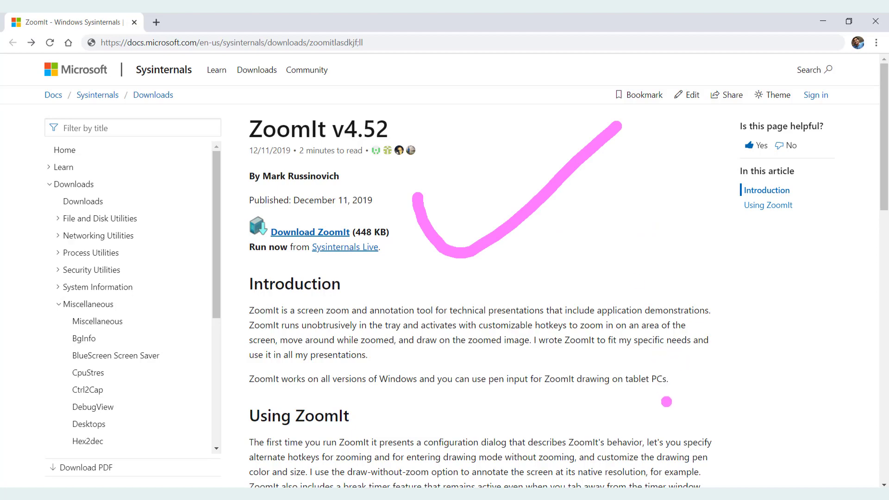
pyautogui.press('Escape')
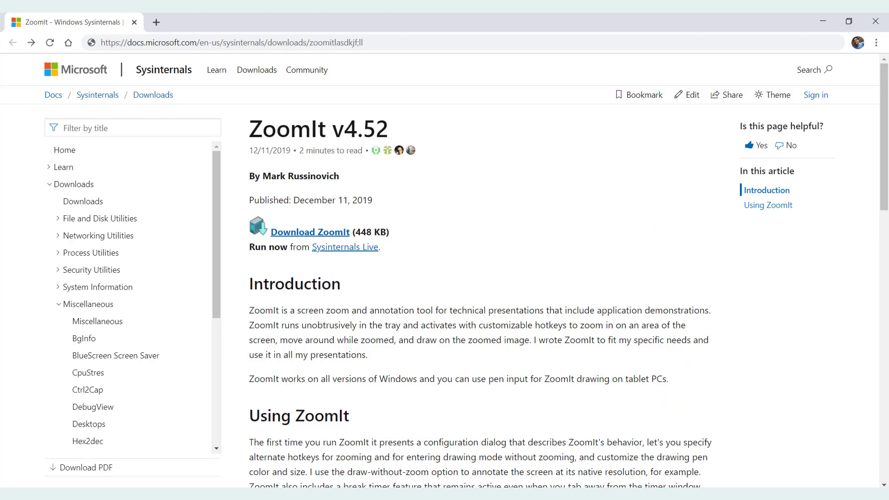
# Review ZoomIt's Draw and typed-text font settings from the tray menu, then confirm with OK.
pyautogui.rightClick(742, 493)
pyautogui.click(741, 445)
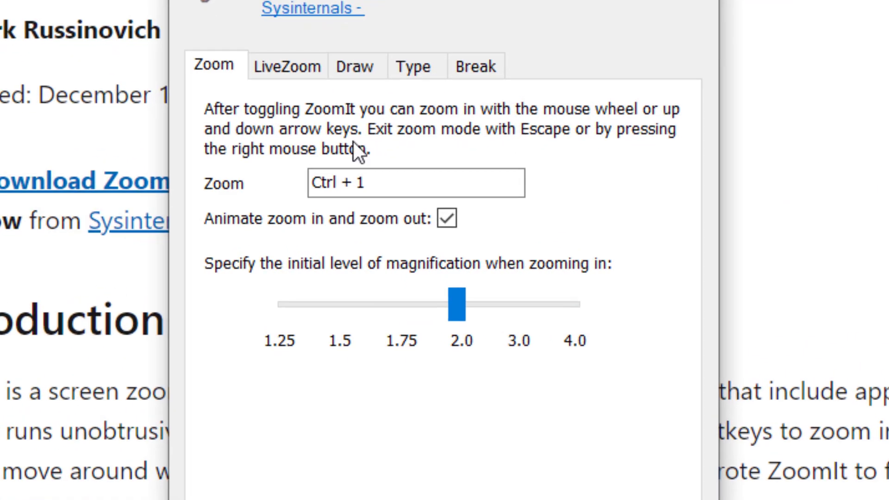
pyautogui.click(353, 67)
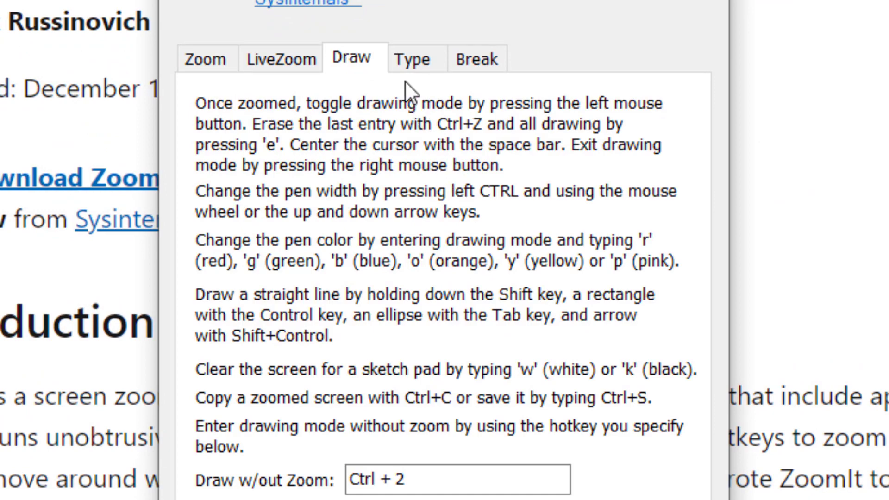
pyautogui.click(408, 66)
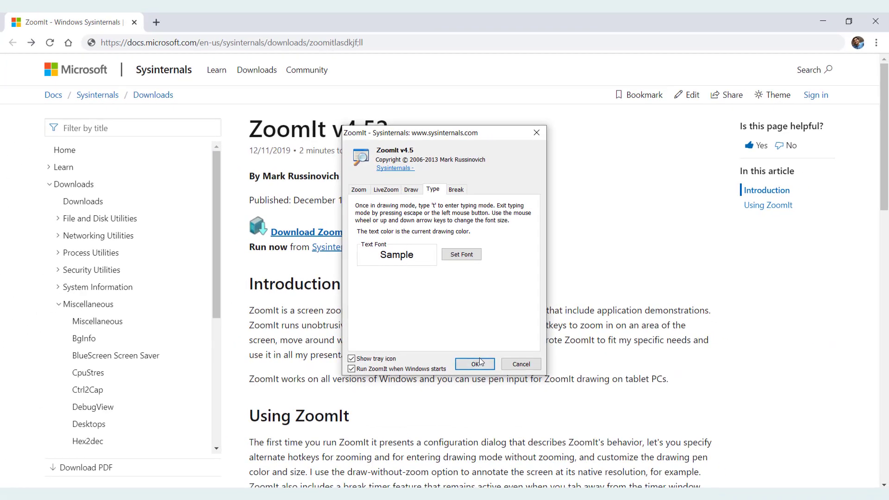
pyautogui.click(480, 359)
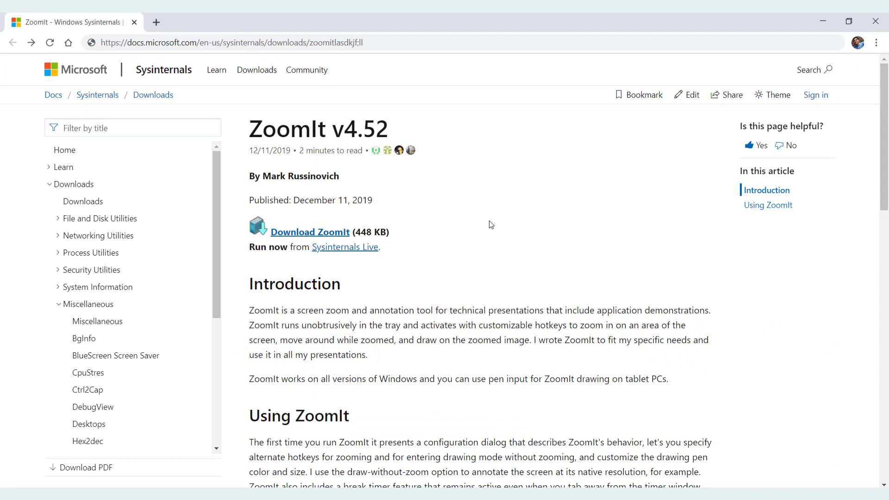
pyautogui.hotkey('ctrl', '2')
pyautogui.press('t')
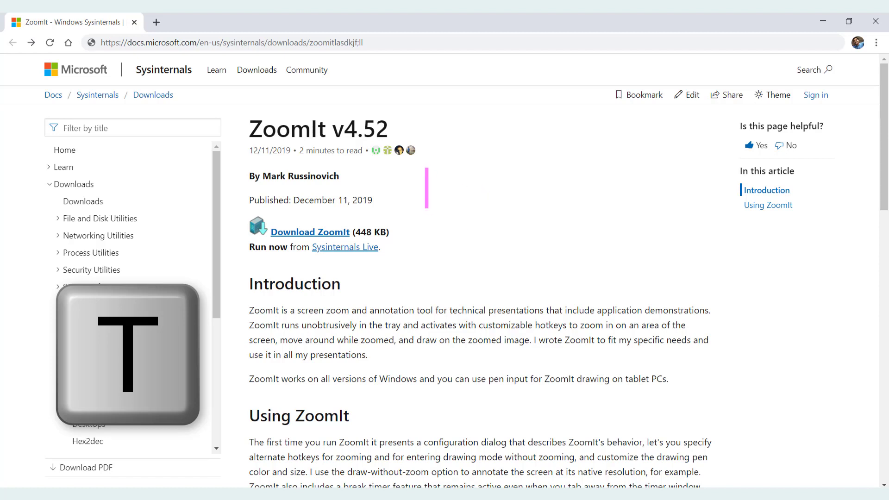
pyautogui.write('type something')
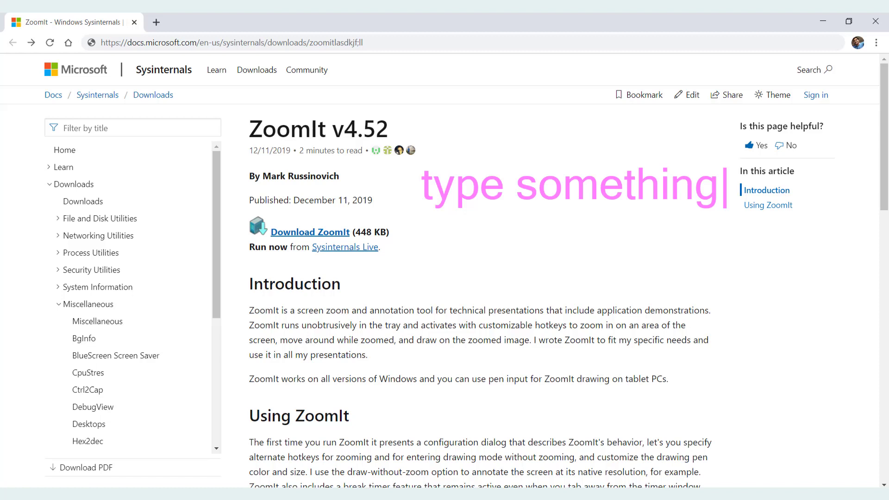
pyautogui.press('Return')
pyautogui.scroll(10, 427, 238)
pyautogui.scroll(-8, 426, 238)
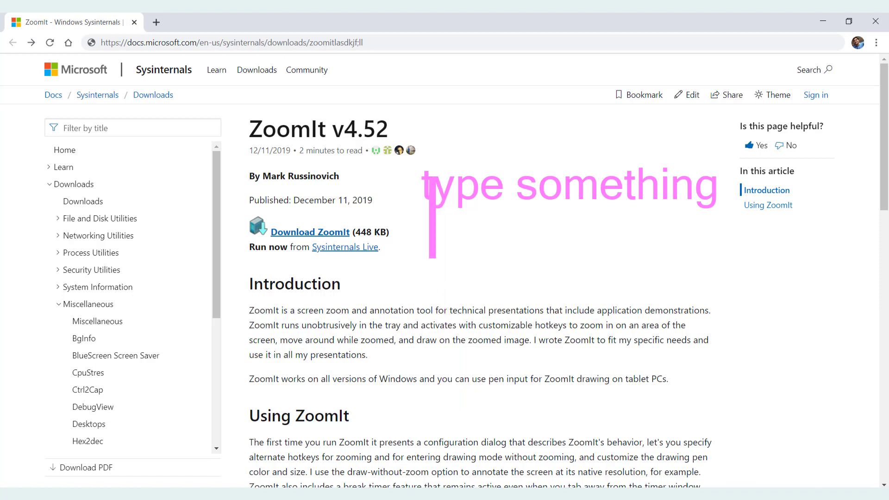
pyautogui.scroll(12, 427, 238)
pyautogui.scroll(-6, 440, 259)
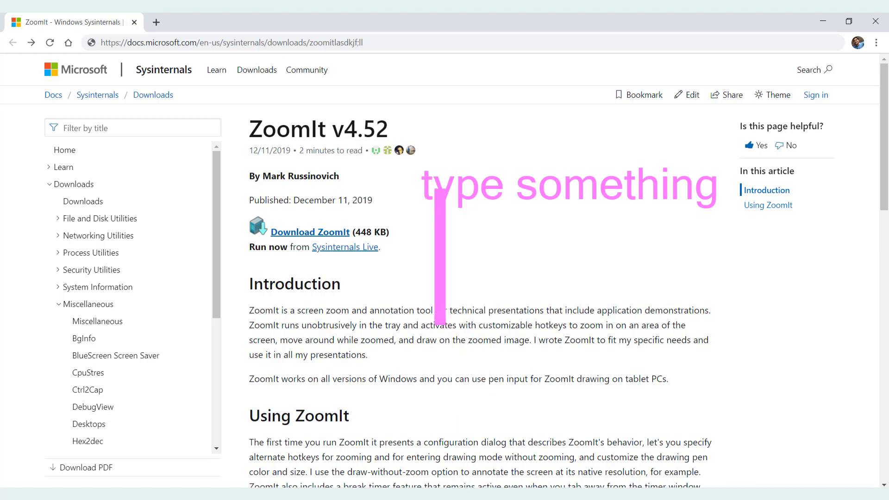
pyautogui.scroll(4, 440, 259)
pyautogui.write('here')
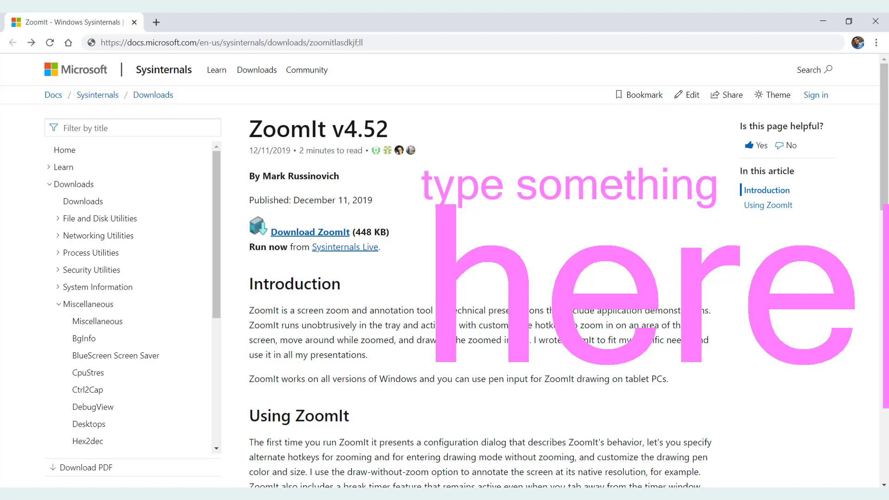
pyautogui.press('Escape')
pyautogui.press('Escape')
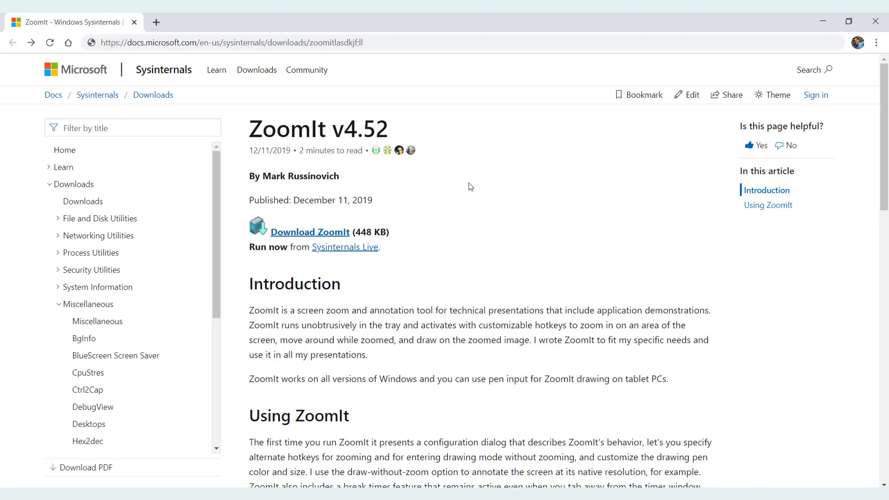
# Draw a pink squiggle beside the page title, then add red and green pen dots.
pyautogui.hotkey('ctrl', '2')
pyautogui.moveTo(435, 191)
pyautogui.mouseDown()
pyautogui.moveTo(436, 240)
pyautogui.moveTo(520, 156)
pyautogui.mouseUp()
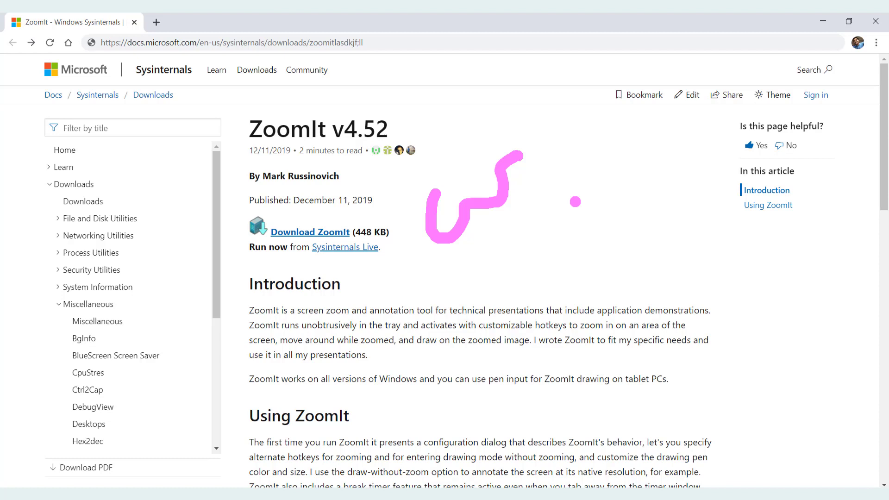
pyautogui.press('r')
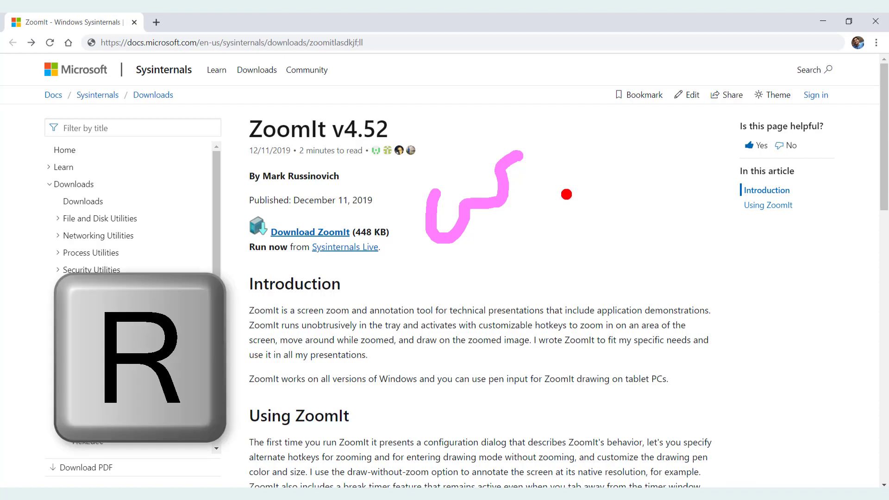
pyautogui.click(559, 183)
pyautogui.press('g')
pyautogui.click(573, 178)
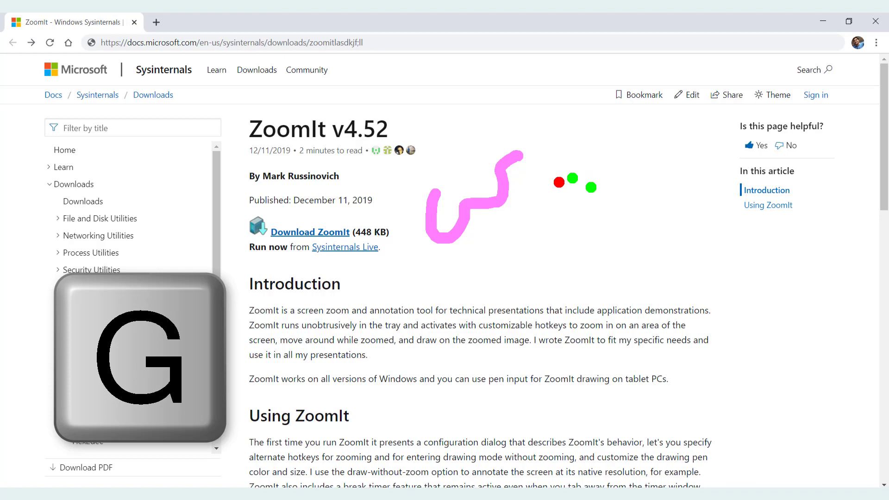
# Add blue, yellow, orange and pink pen dots next to the red and green ones.
pyautogui.press('b')
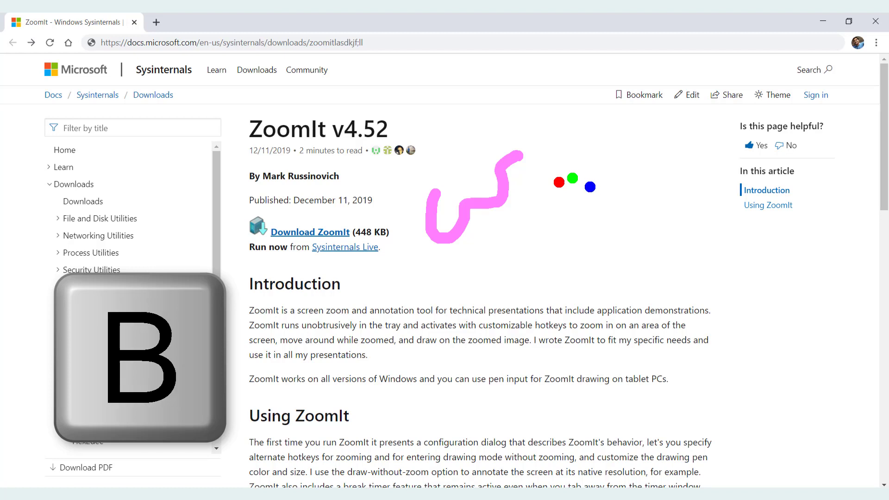
pyautogui.click(589, 174)
pyautogui.press('y')
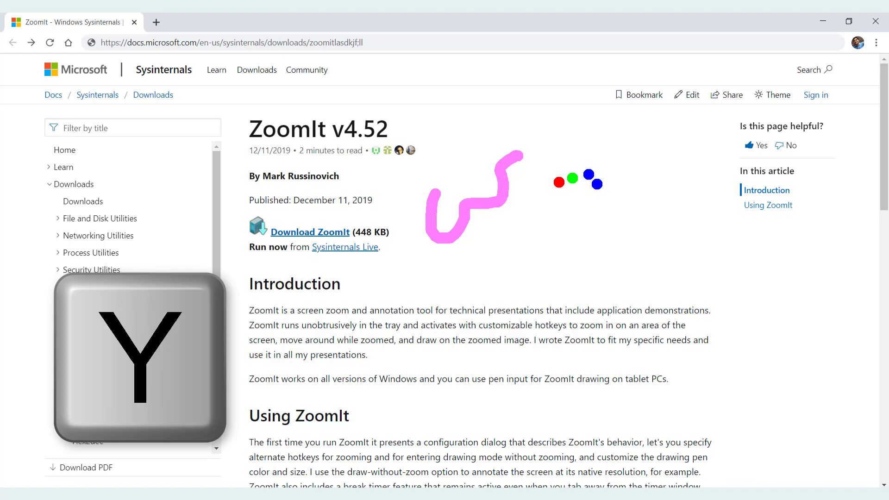
pyautogui.click(573, 204)
pyautogui.press('o')
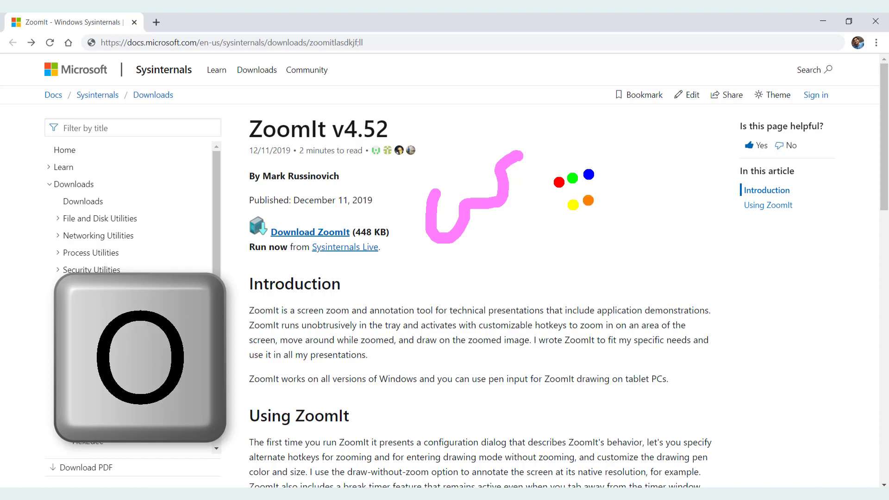
pyautogui.press('p')
pyautogui.click(594, 197)
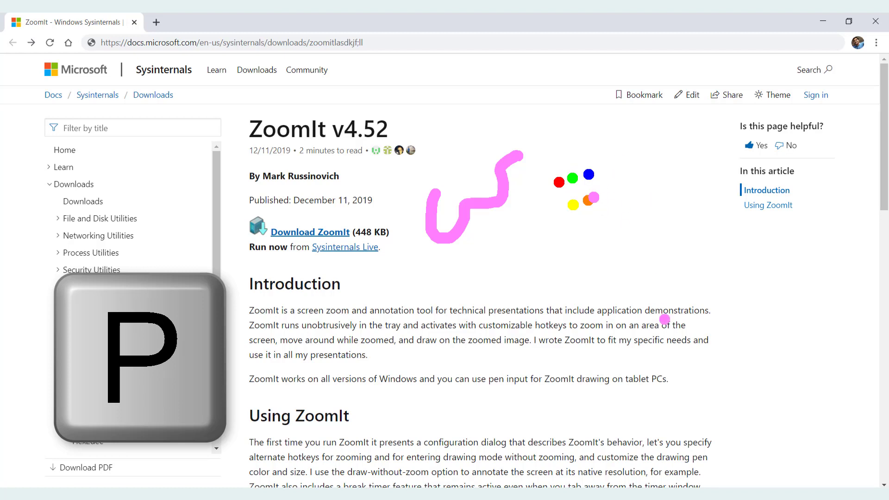
# Clear the pen markup, then review the Draw, Type and Break (Ctrl + 3, 10 minutes) options and close them.
pyautogui.rightClick(741, 412)
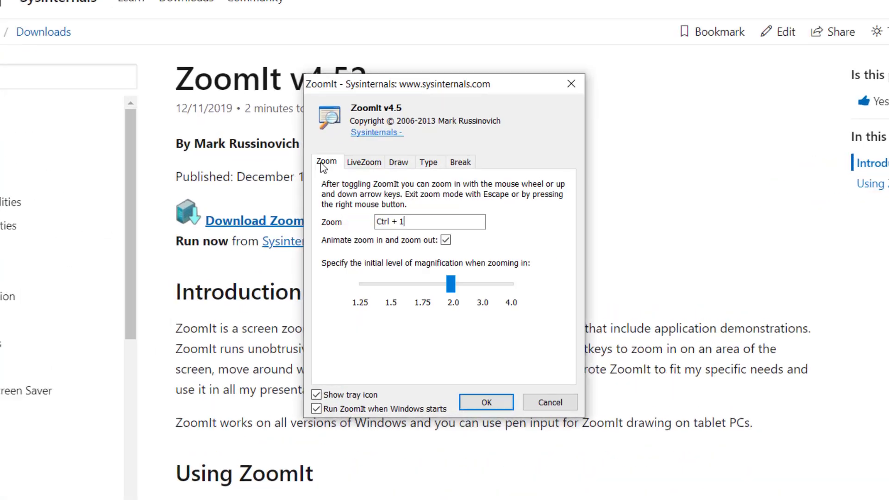
pyautogui.click(445, 194)
pyautogui.click(468, 194)
pyautogui.click(480, 37)
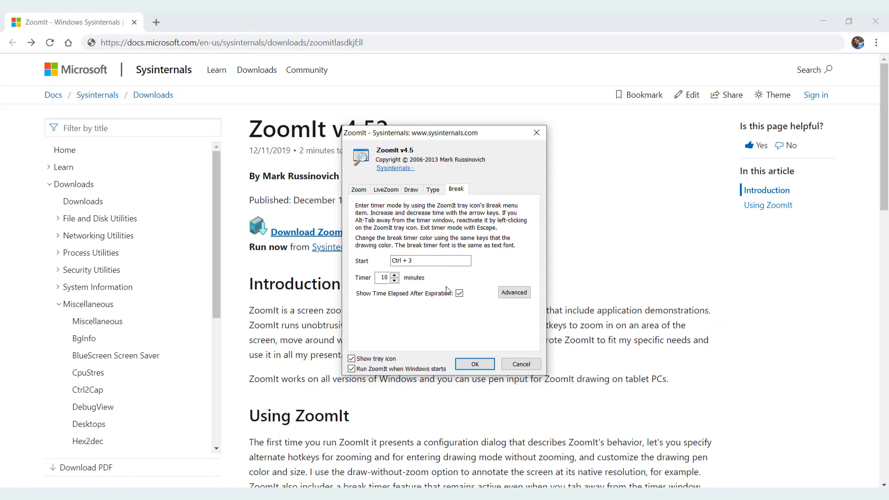
pyautogui.click(476, 364)
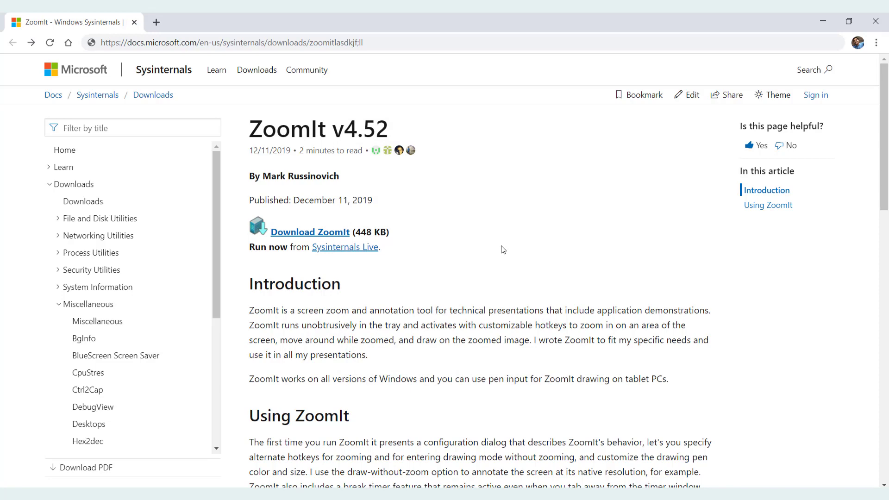
pyautogui.hotkey('ctrl', '3')
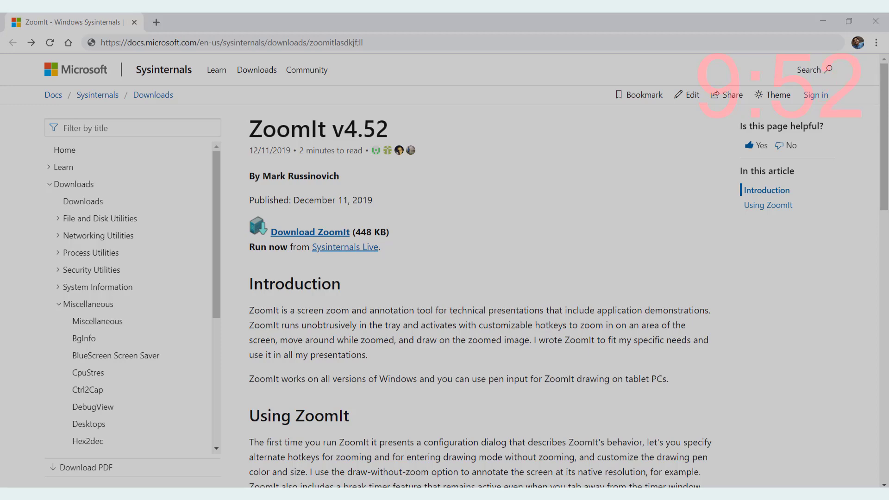
pyautogui.press('Escape')
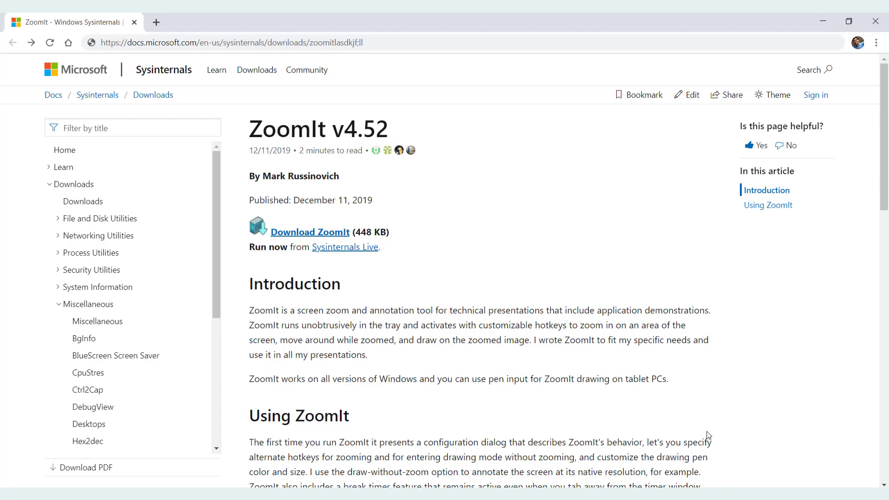
# Open ZoomIt Options from the tray icon's menu, showing the Zoom hotkey Ctrl + 1.
pyautogui.rightClick(755, 493)
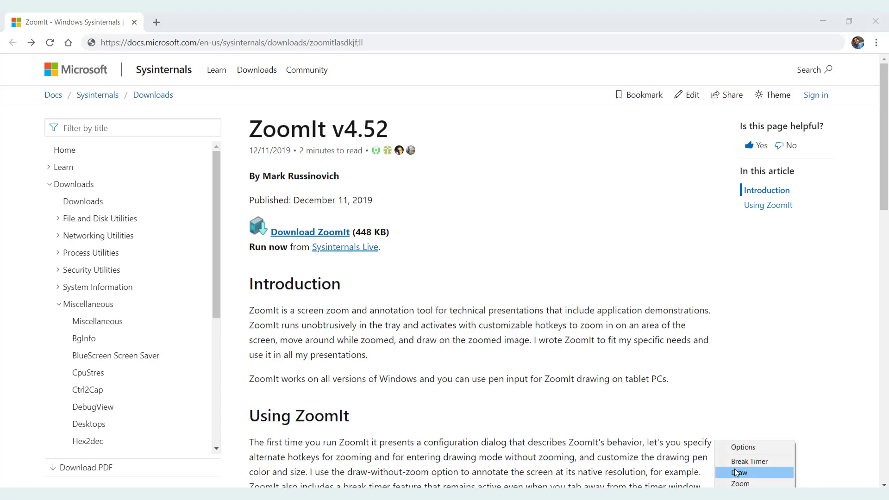
pyautogui.click(755, 447)
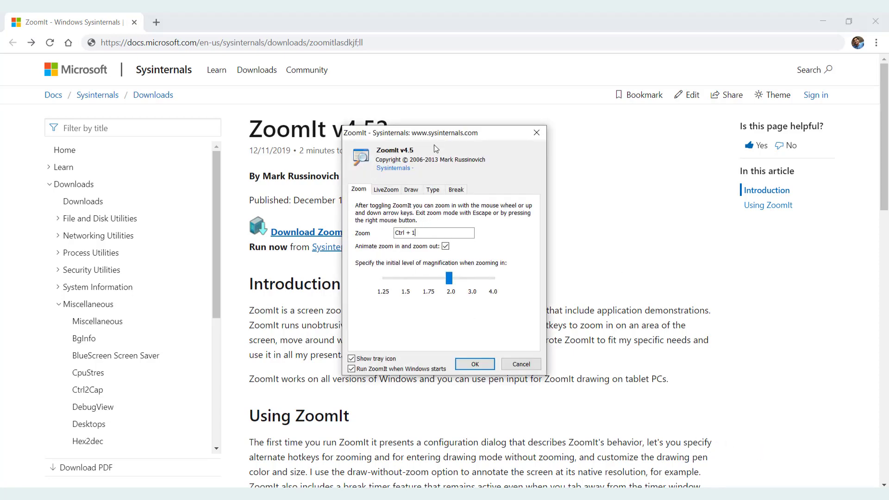